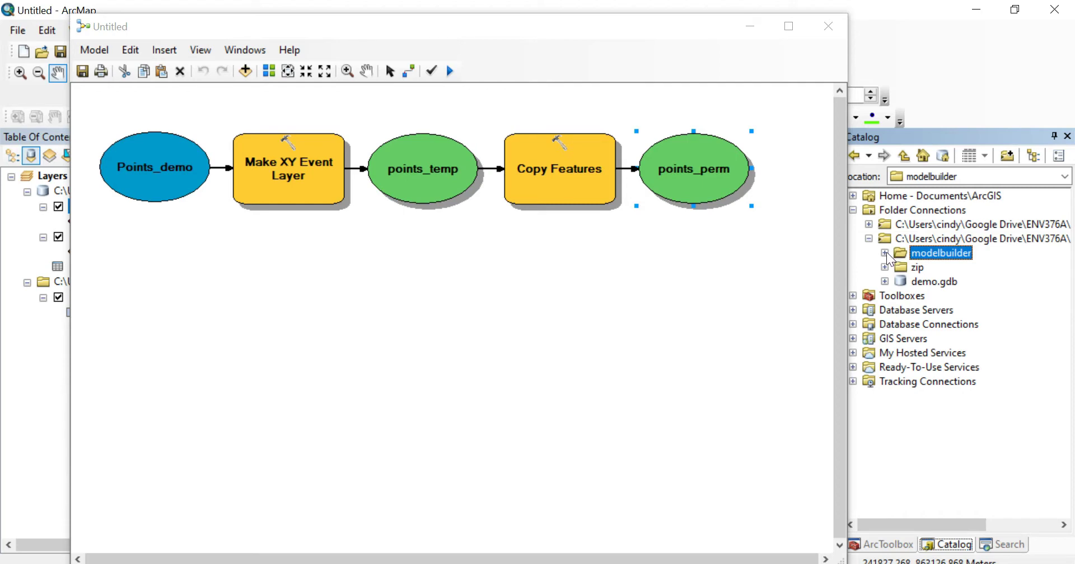
- Create a new toolbox named CC_TB in the modelbuilder folder and expand it
right_click(948, 251)
mouse_move(983, 351)
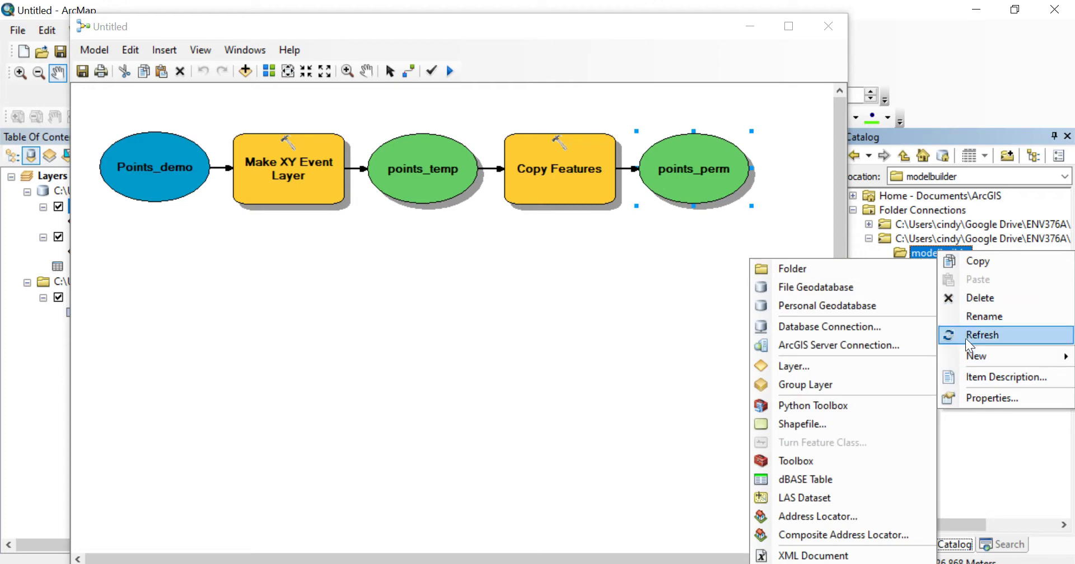
left_click(823, 460)
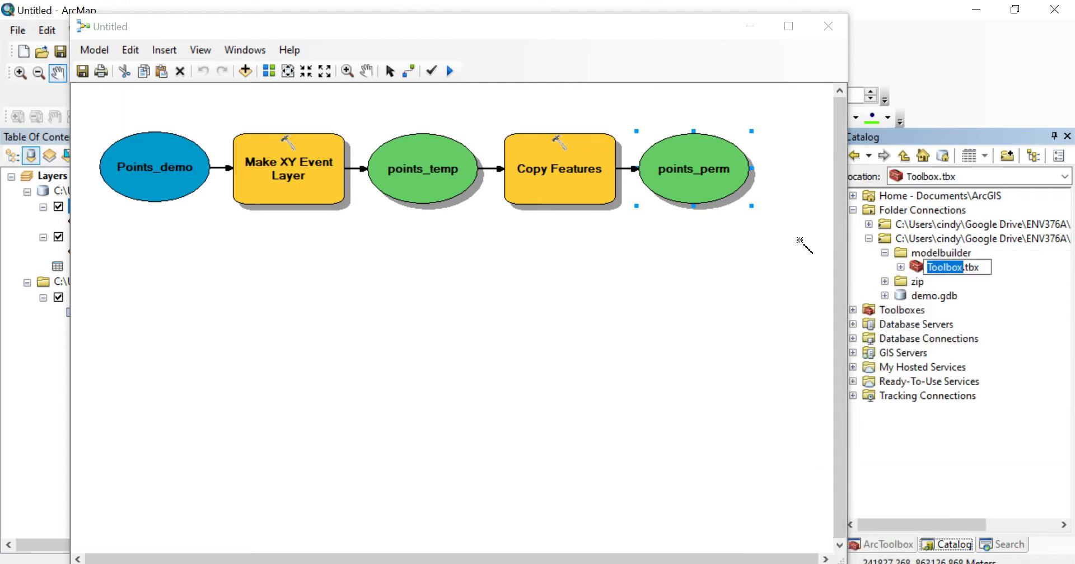
type("CC")
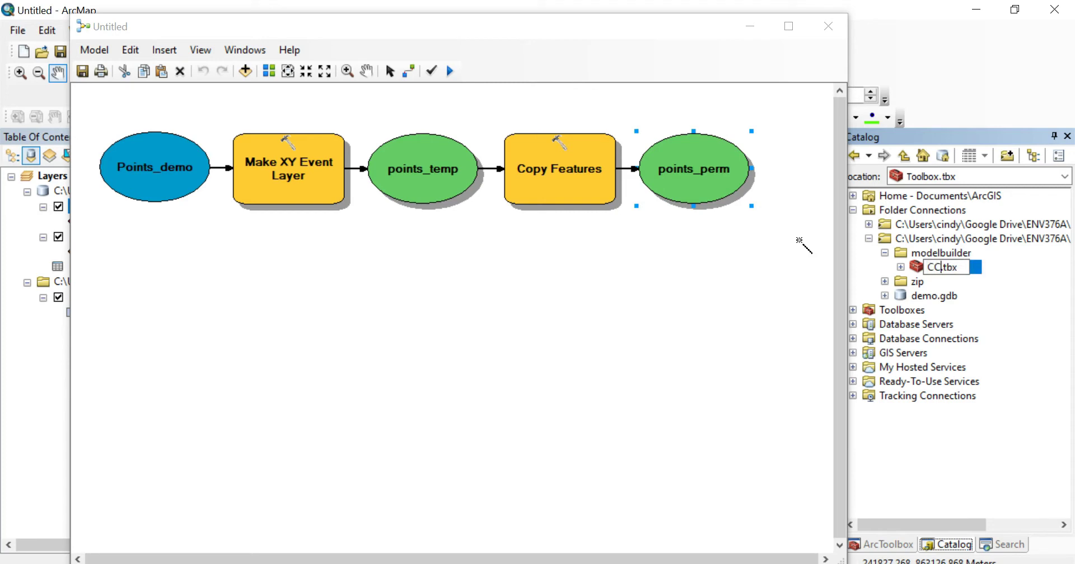
type("_TB")
key("Return")
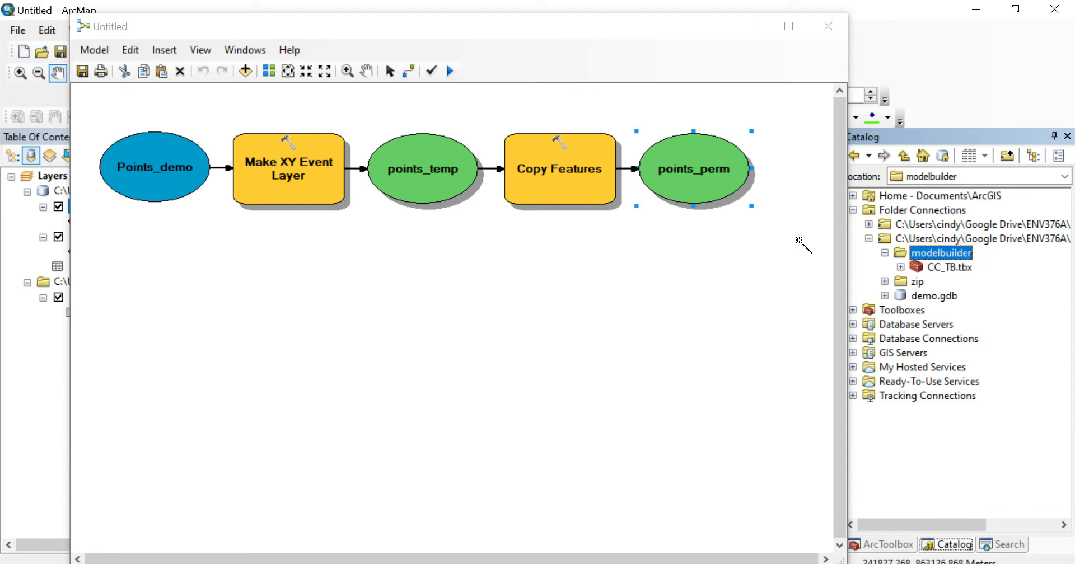
left_click(901, 267)
left_click(448, 26)
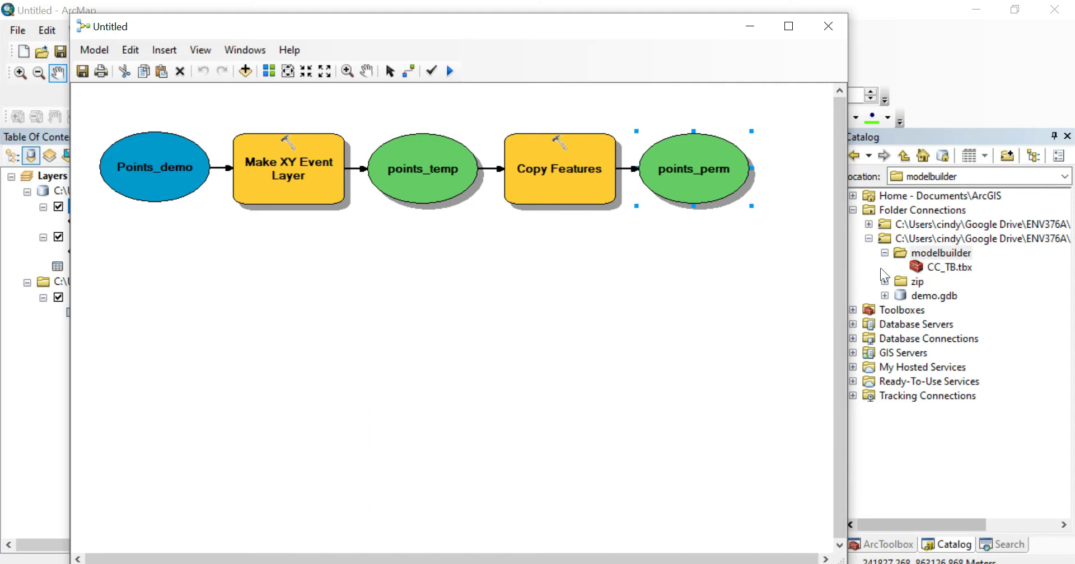
- Save the model as pointstemp2perm inside modelbuilder\CC_TB.tbx, replacing the default name Model1
left_click(88, 54)
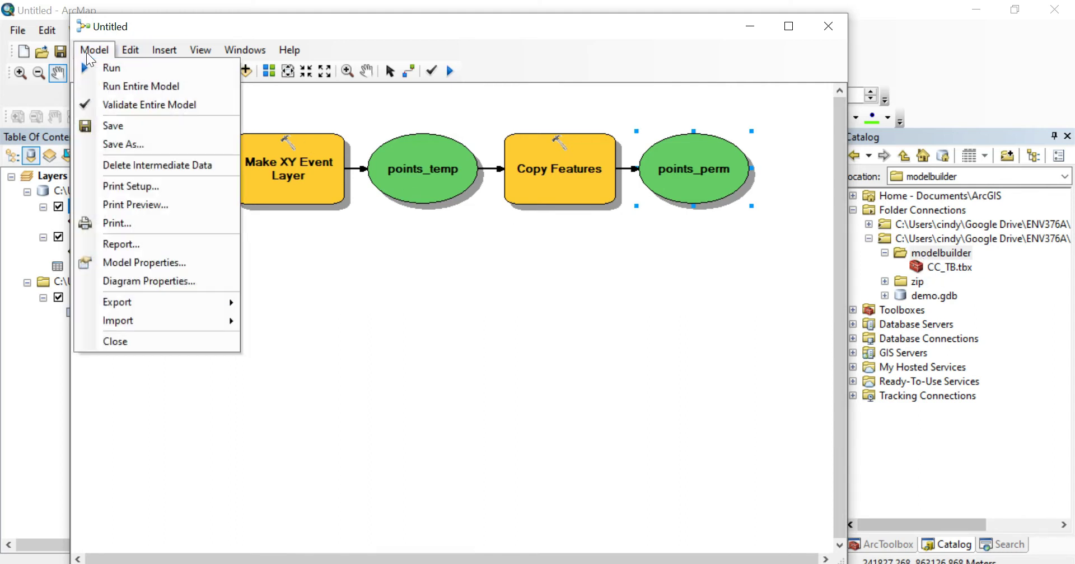
left_click(149, 145)
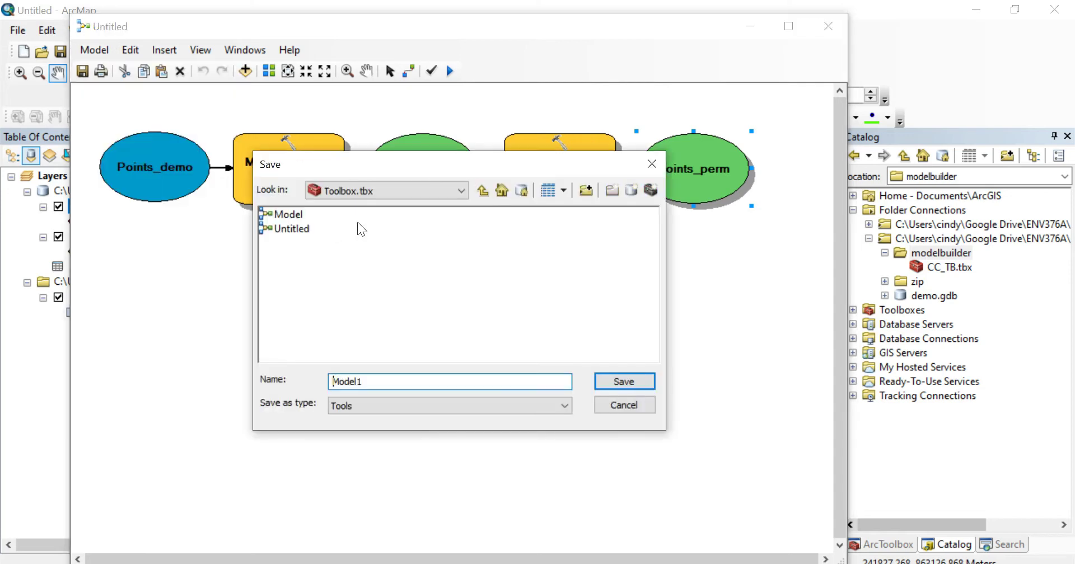
left_click(483, 195)
left_click(484, 195)
left_click(484, 194)
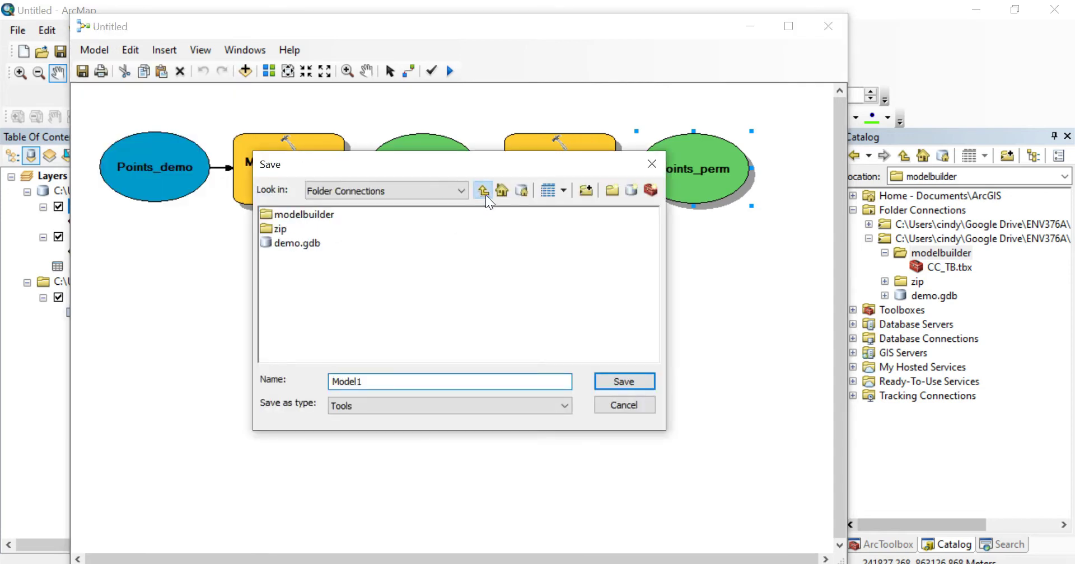
double_click(487, 230)
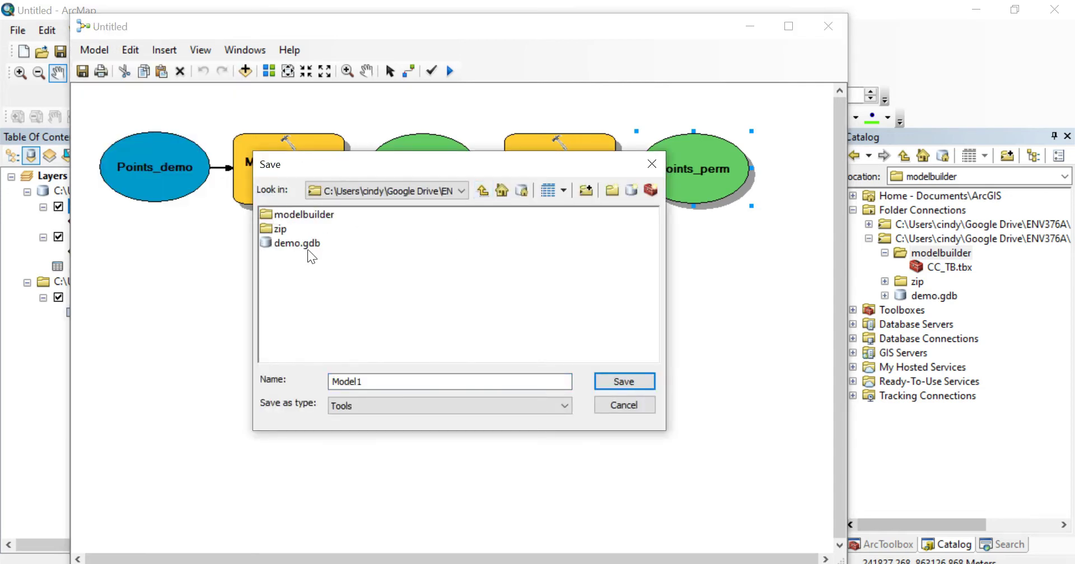
double_click(300, 215)
double_click(299, 215)
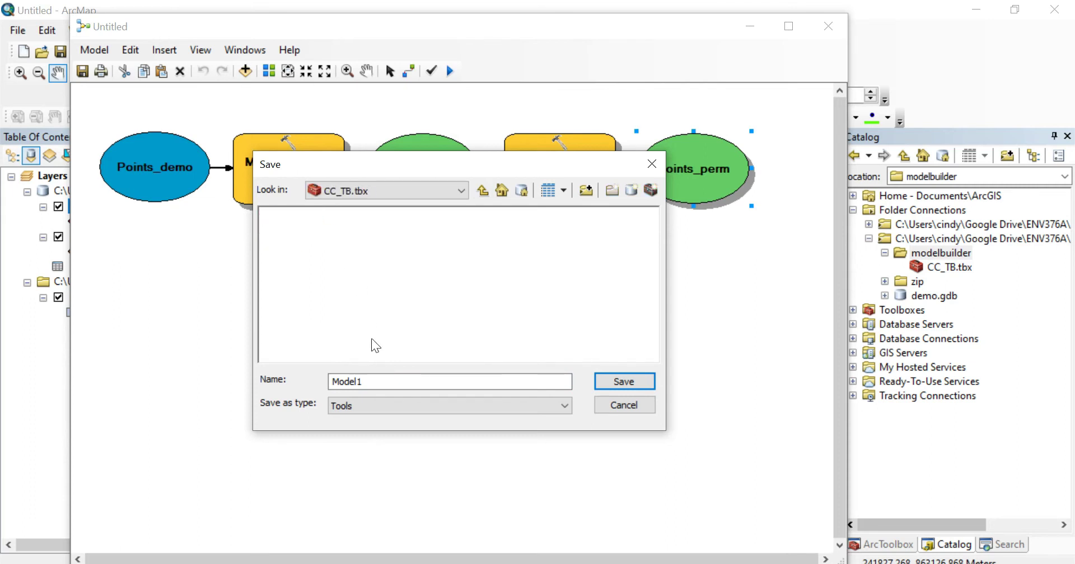
double_click(347, 381)
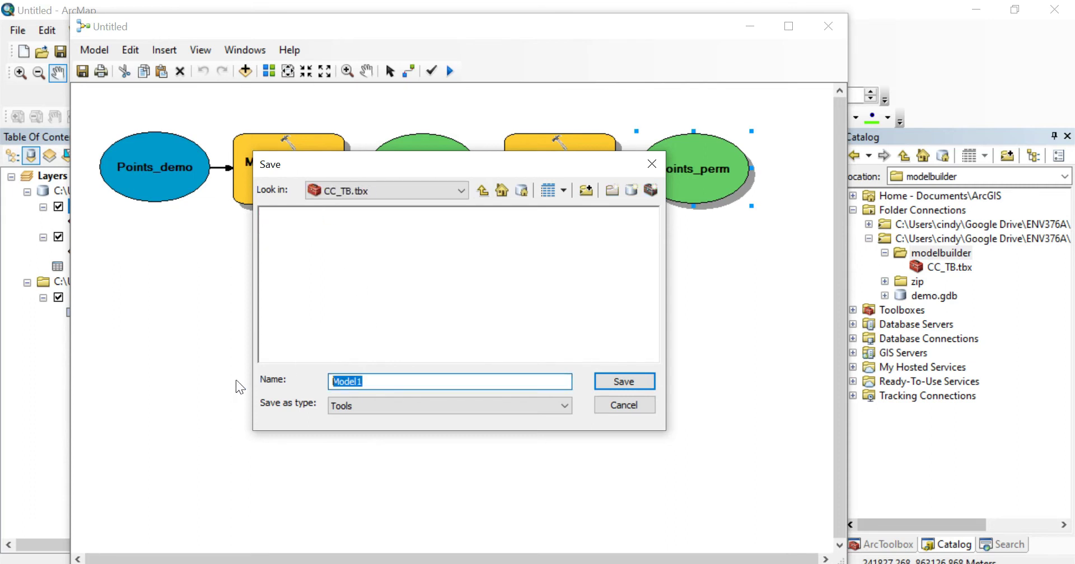
type("pointstemp2perm")
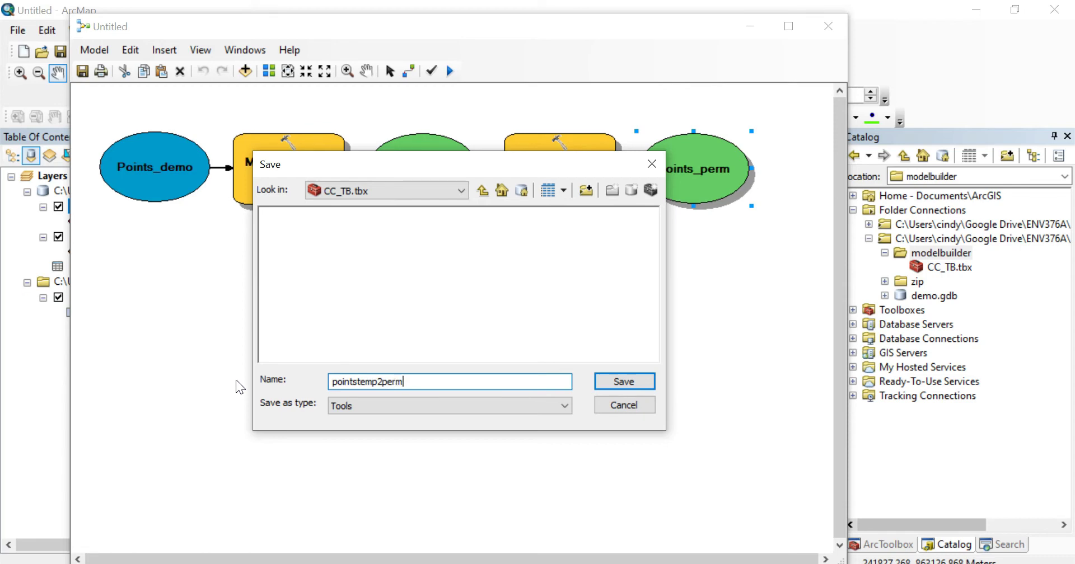
left_click(614, 382)
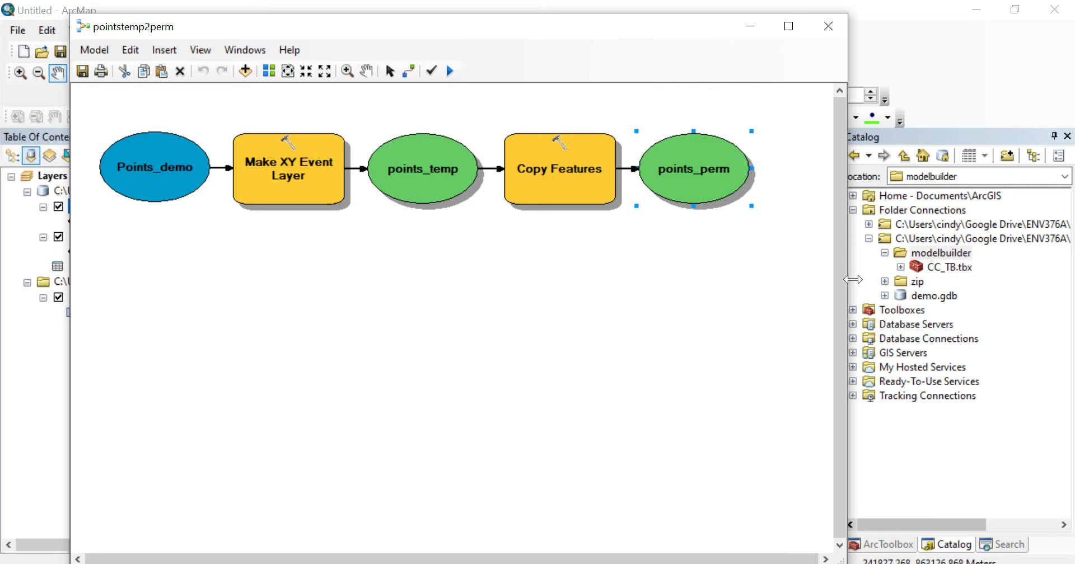
- Close the model window and reopen pointstemp2perm from CC_TB.tbx for editing
left_click(900, 267)
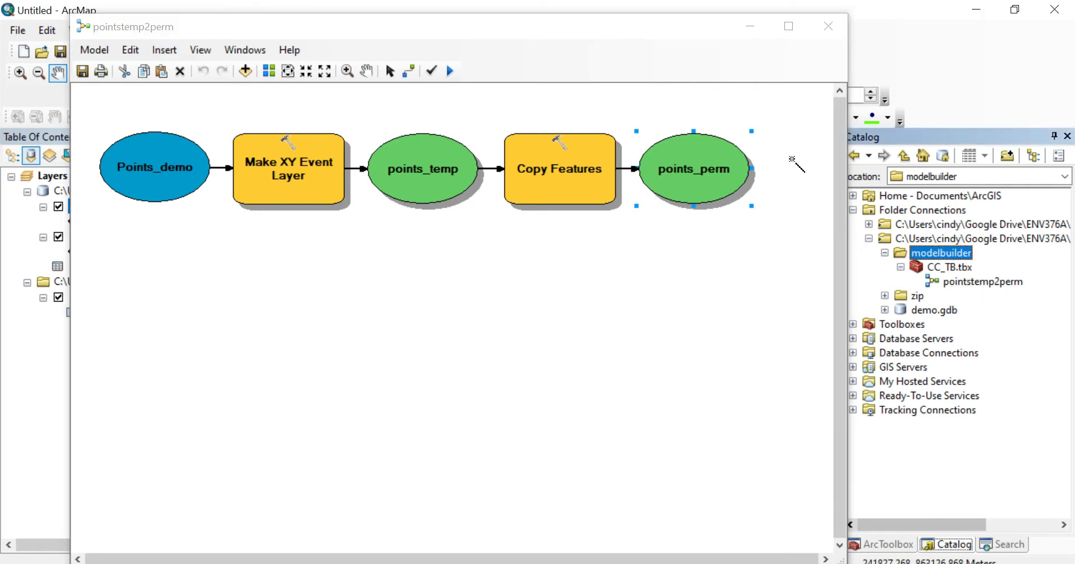
left_click(838, 29)
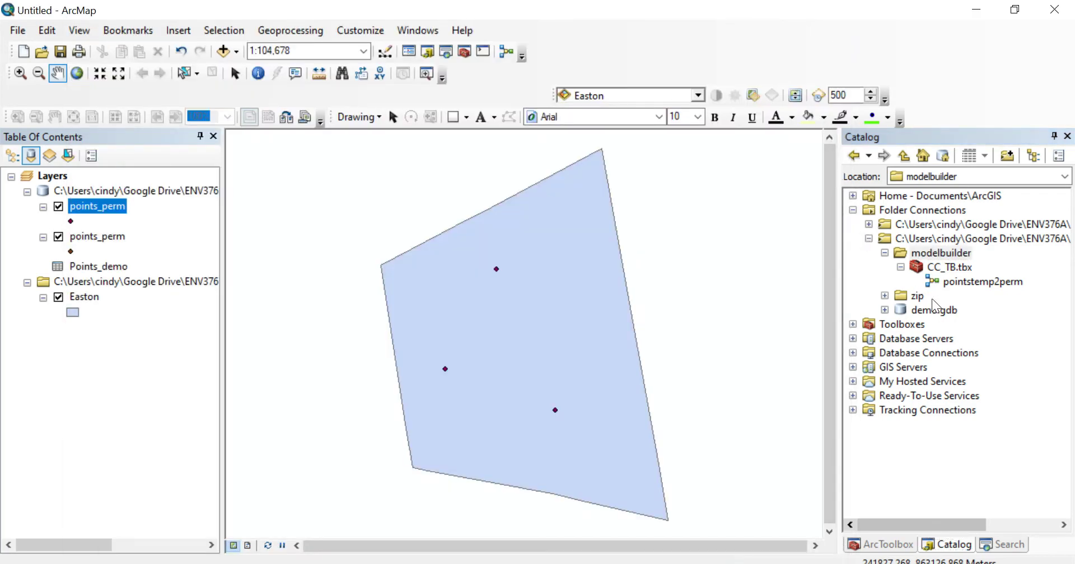
left_click(962, 285)
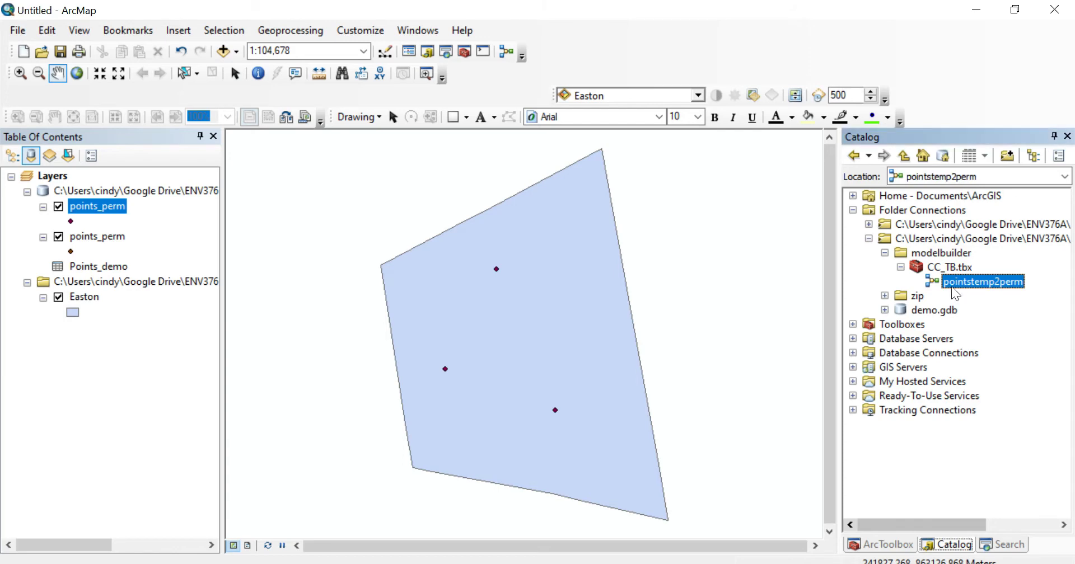
right_click(1002, 287)
left_click(982, 329)
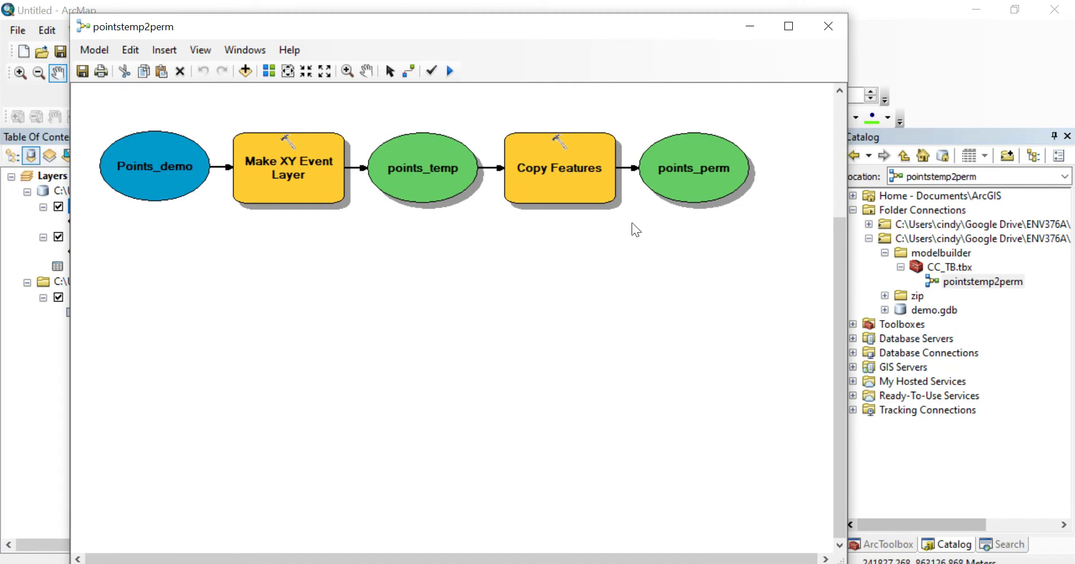
- Delete the Points_demo input from the model and show the ArcToolbox tree
left_click(174, 195)
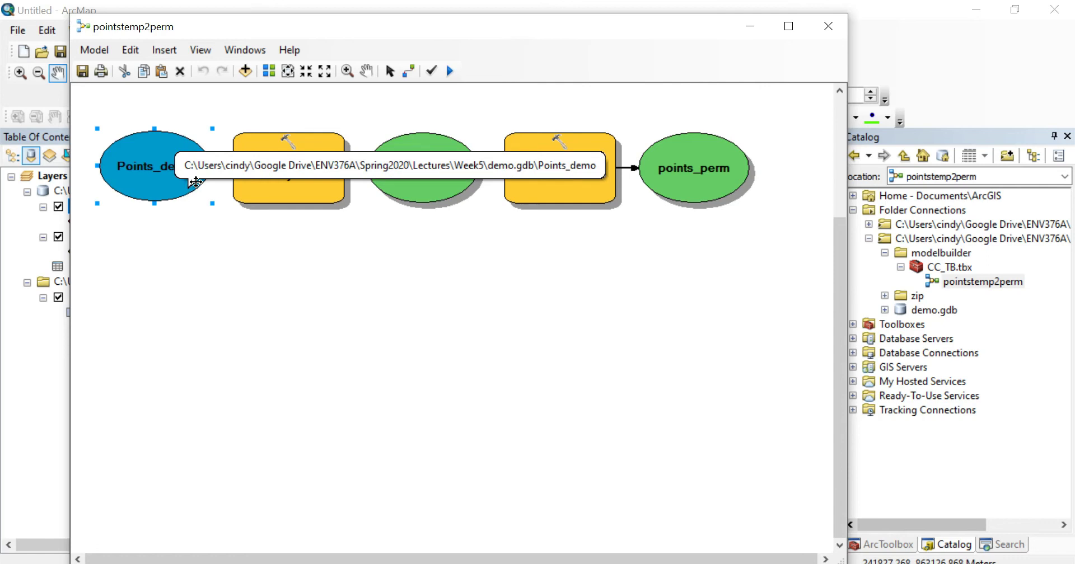
key("Delete")
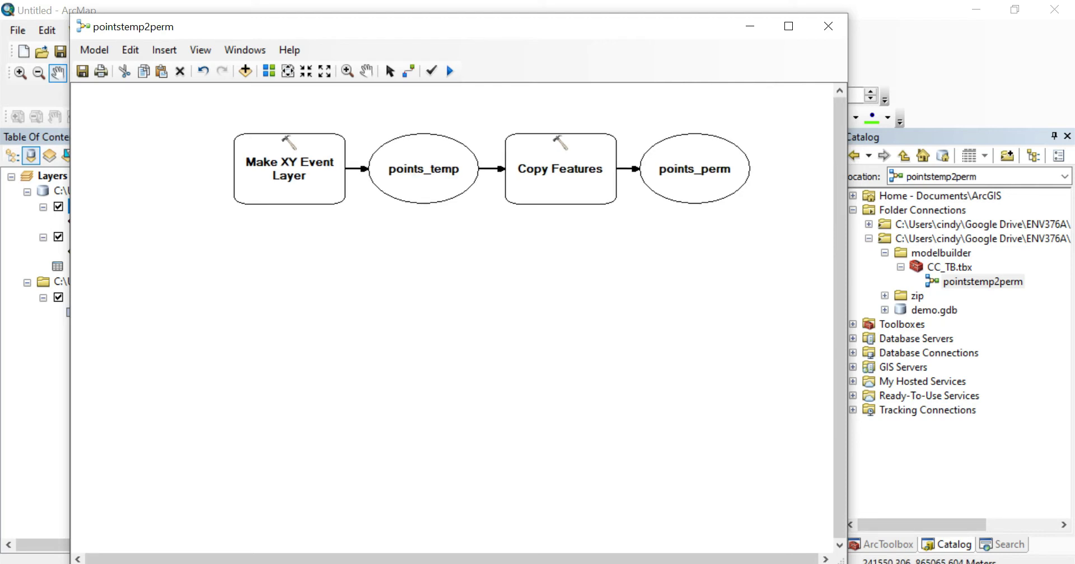
left_click(898, 547)
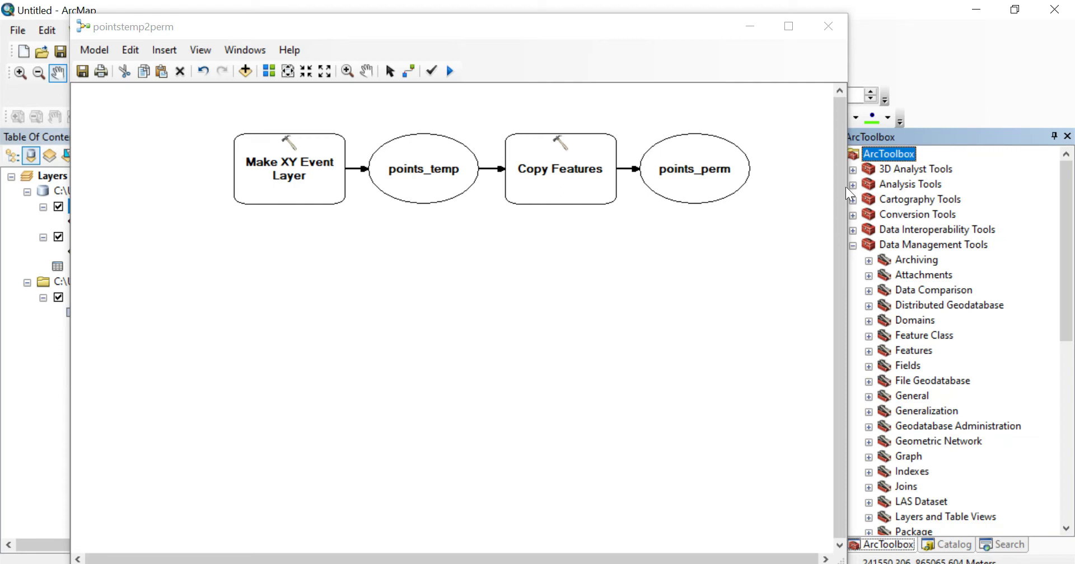
- Add CC_TB.tbx from the modelbuilder folder to ArcToolbox
left_click(750, 26)
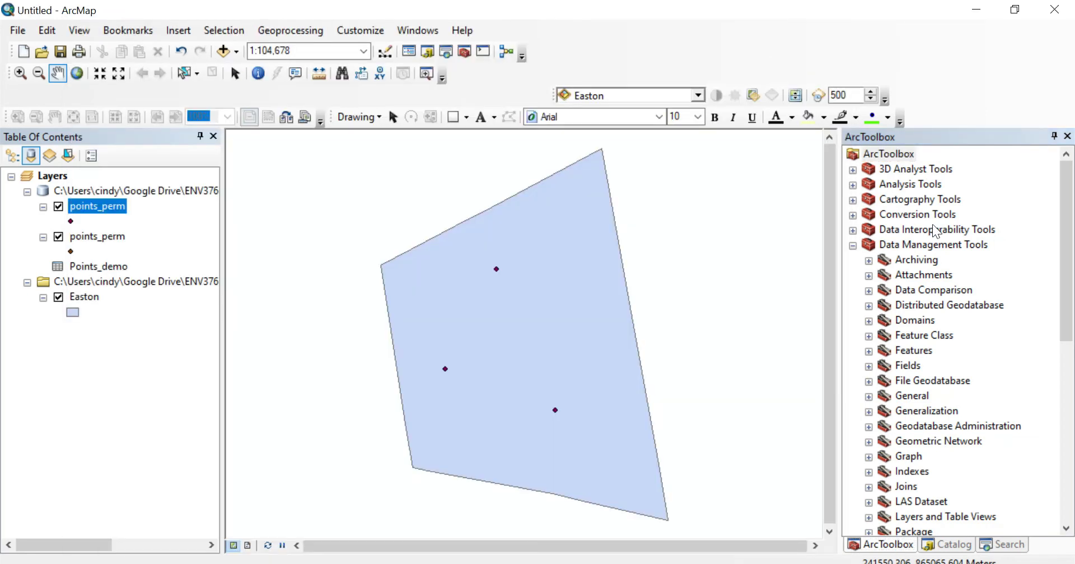
left_click(886, 157)
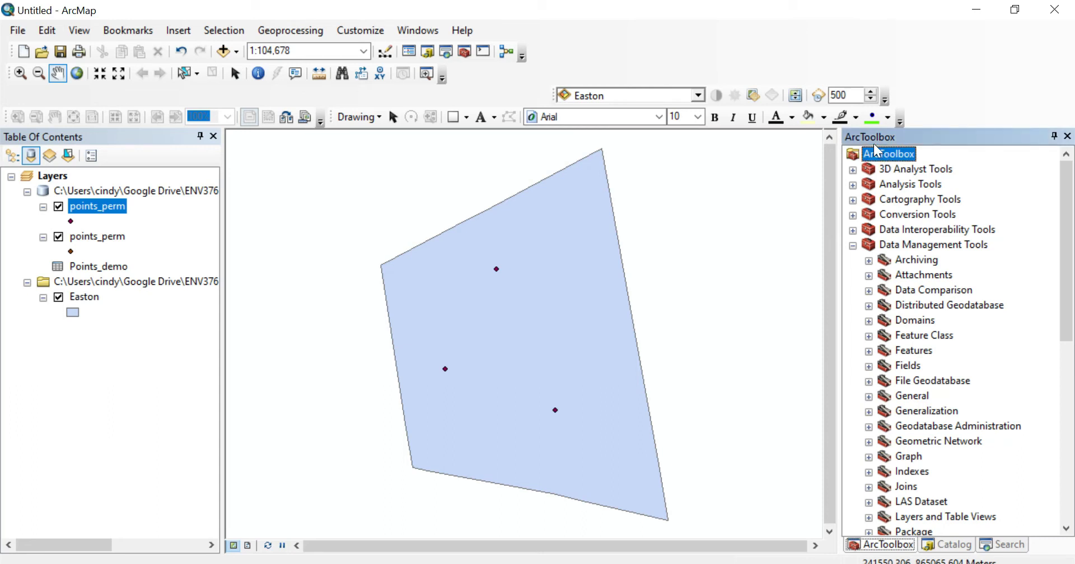
right_click(880, 152)
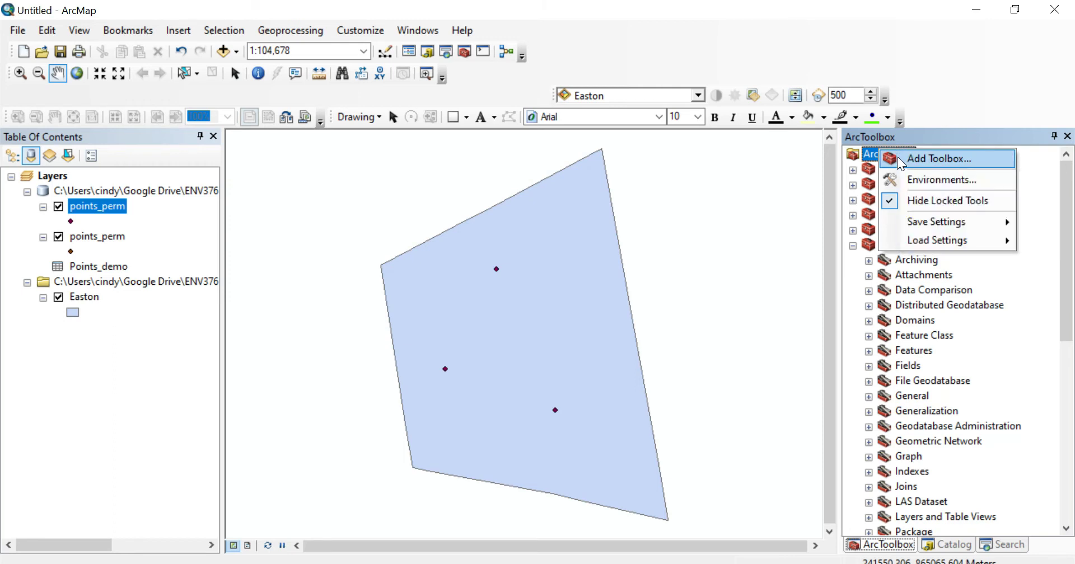
left_click(900, 160)
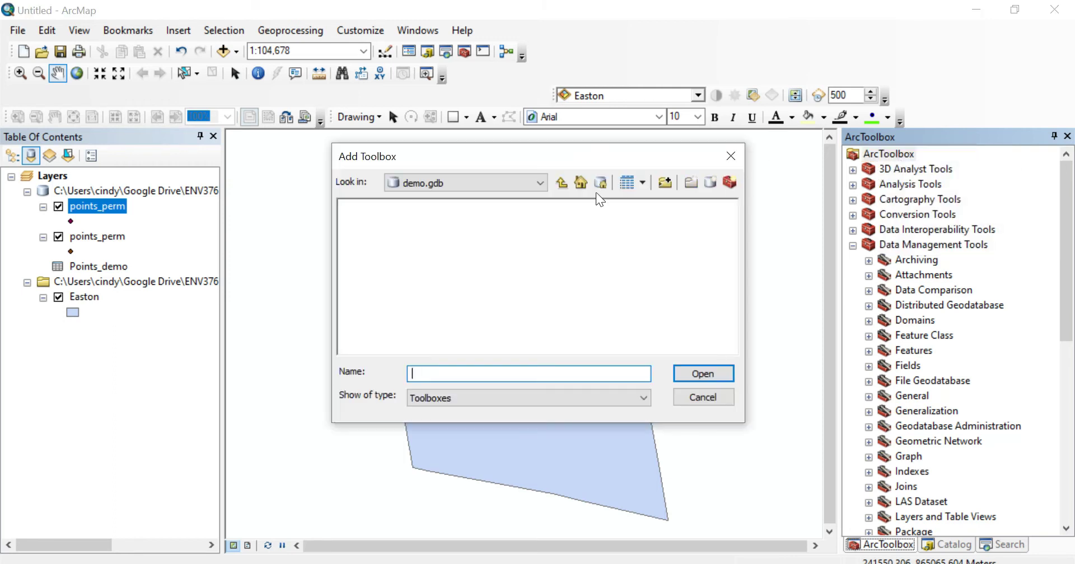
left_click(561, 182)
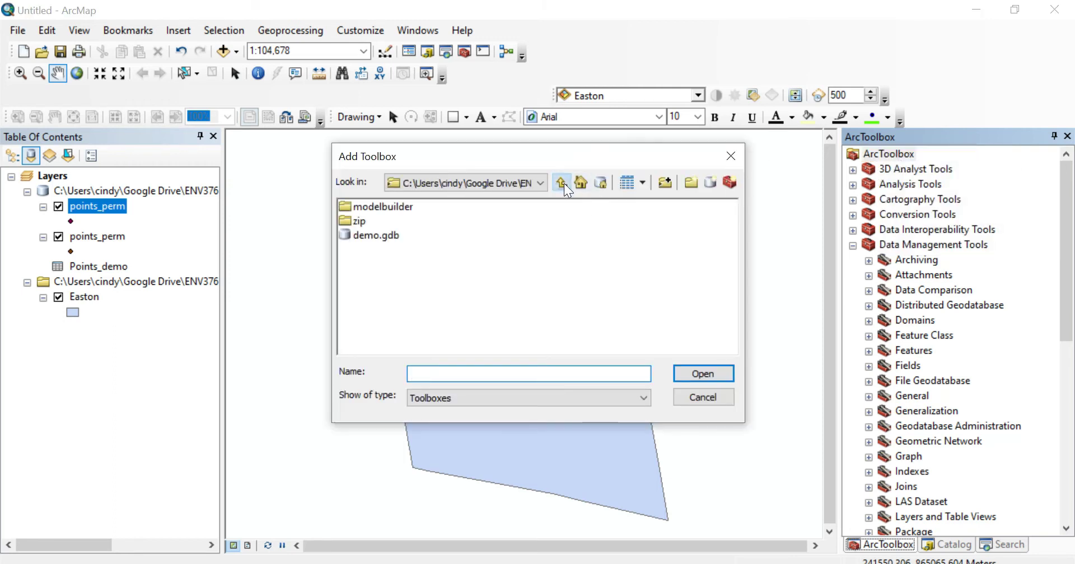
double_click(376, 210)
left_click(375, 212)
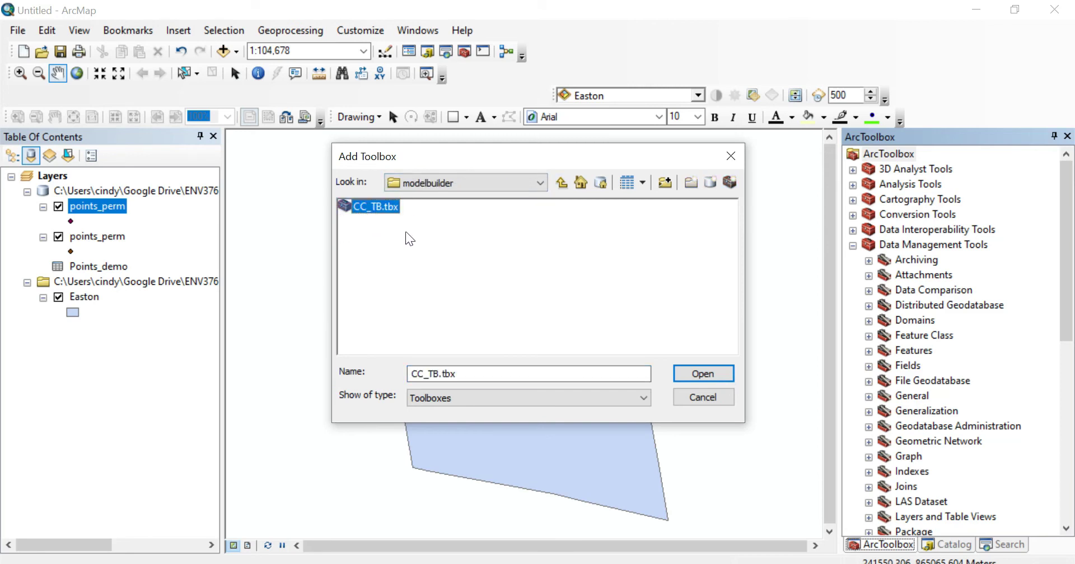
left_click(714, 398)
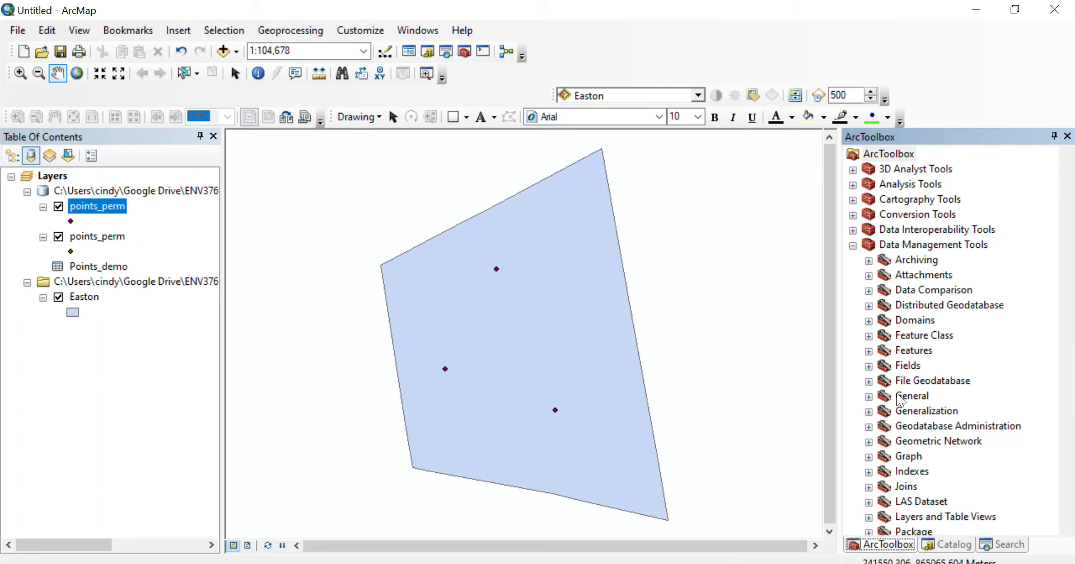
- Collapse Data Management Tools and expand CC_TB to select its pointstemp2perm model
scroll(1007, 437, "down", 8)
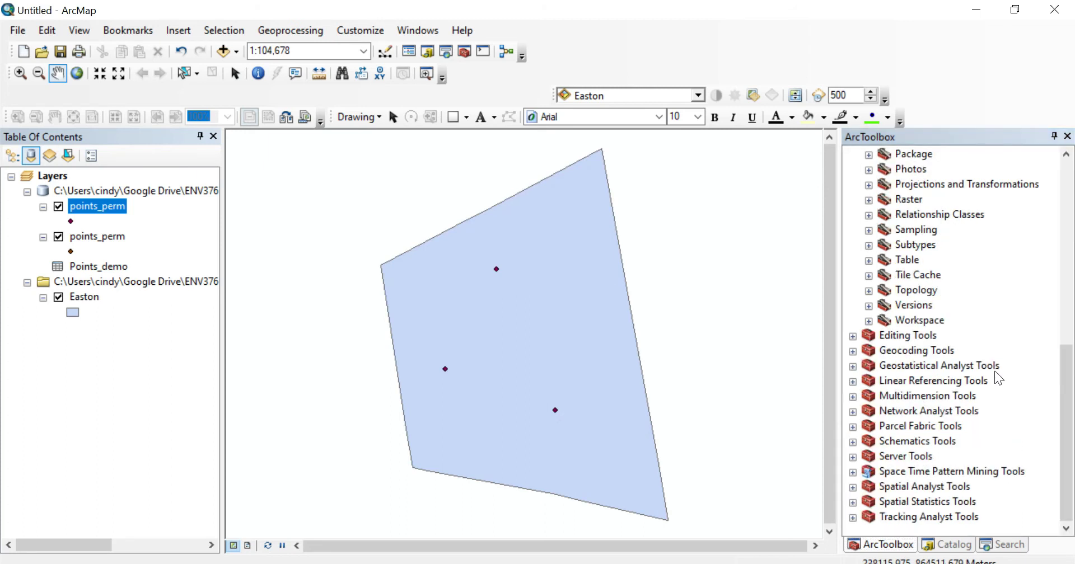
scroll(957, 428, "up", 5)
scroll(954, 431, "up", 4)
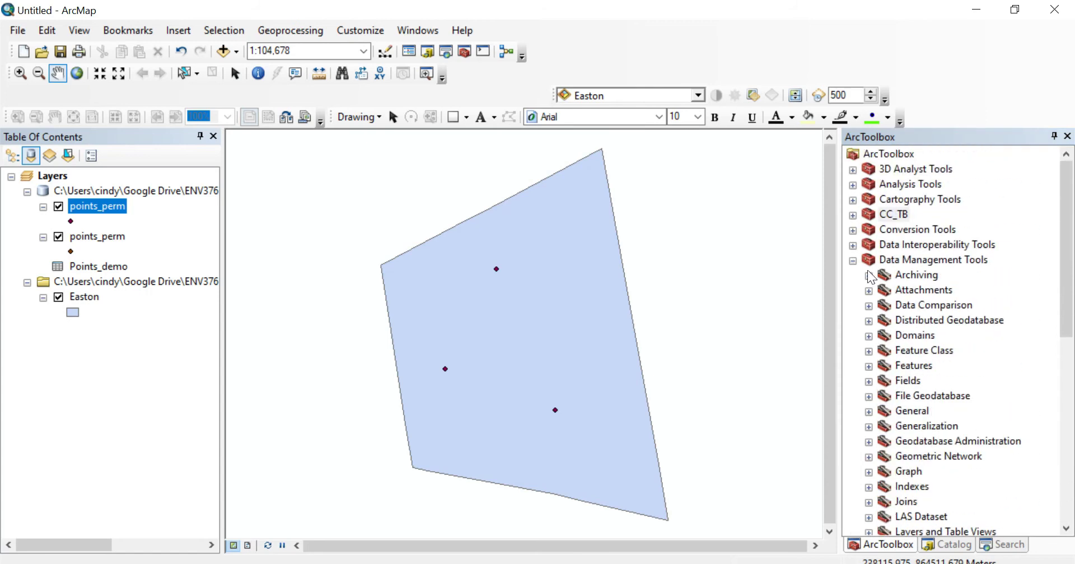
left_click(853, 259)
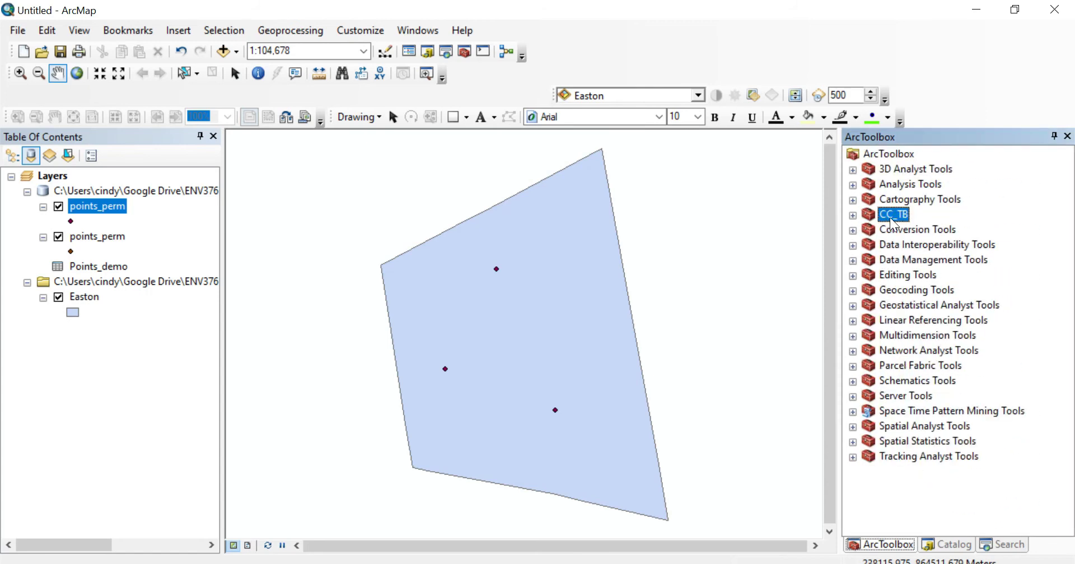
left_click(852, 215)
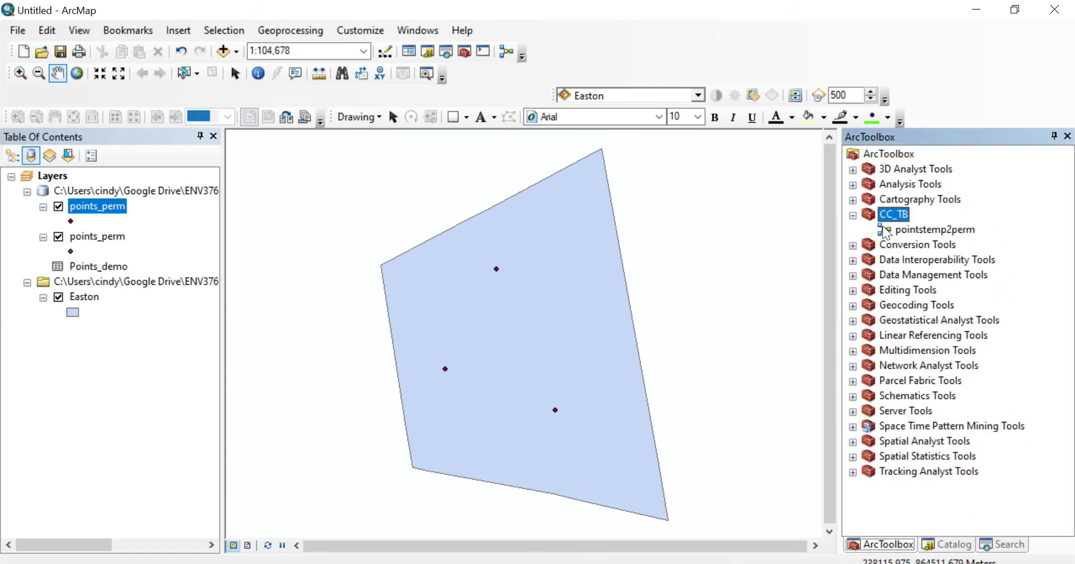
left_click(922, 234)
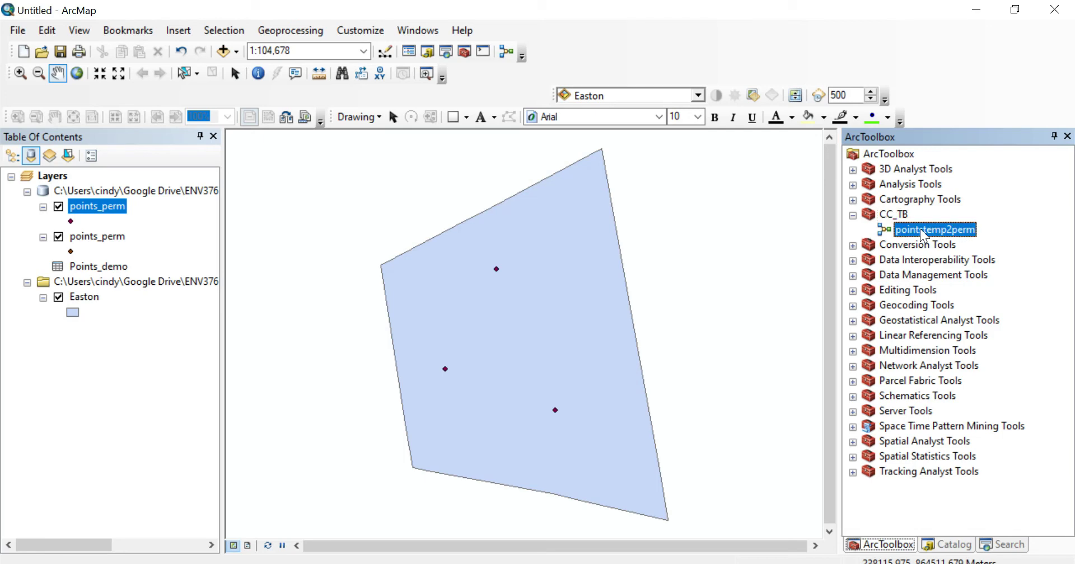
right_click(923, 234)
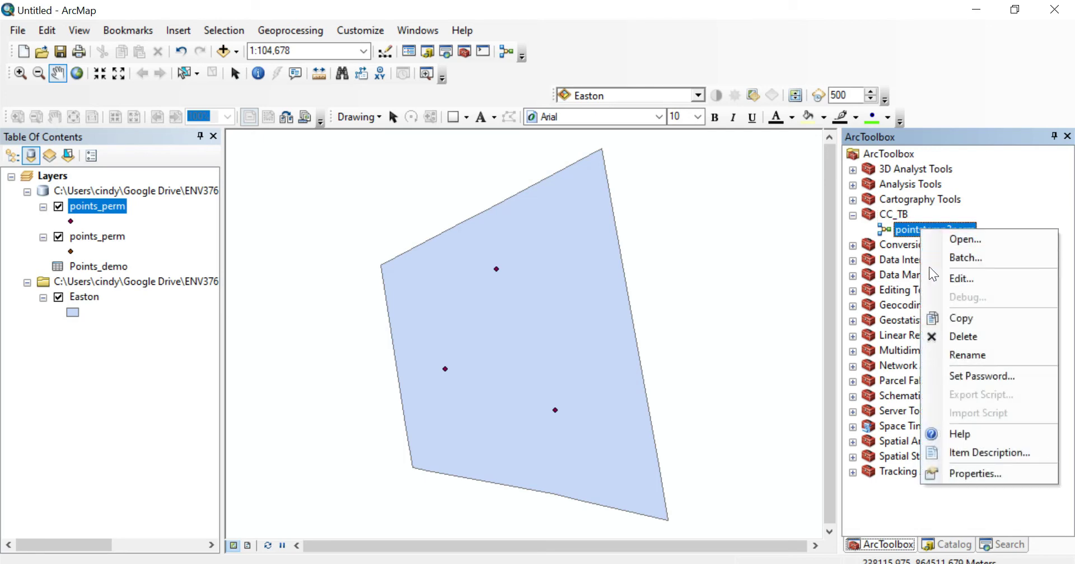
left_click(963, 278)
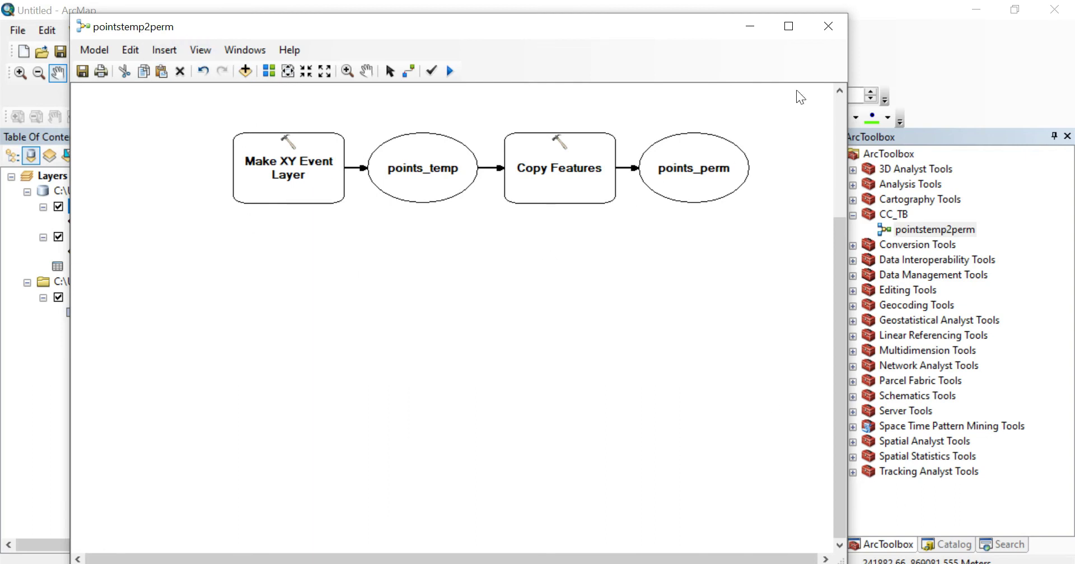
left_click(828, 26)
left_click(598, 351)
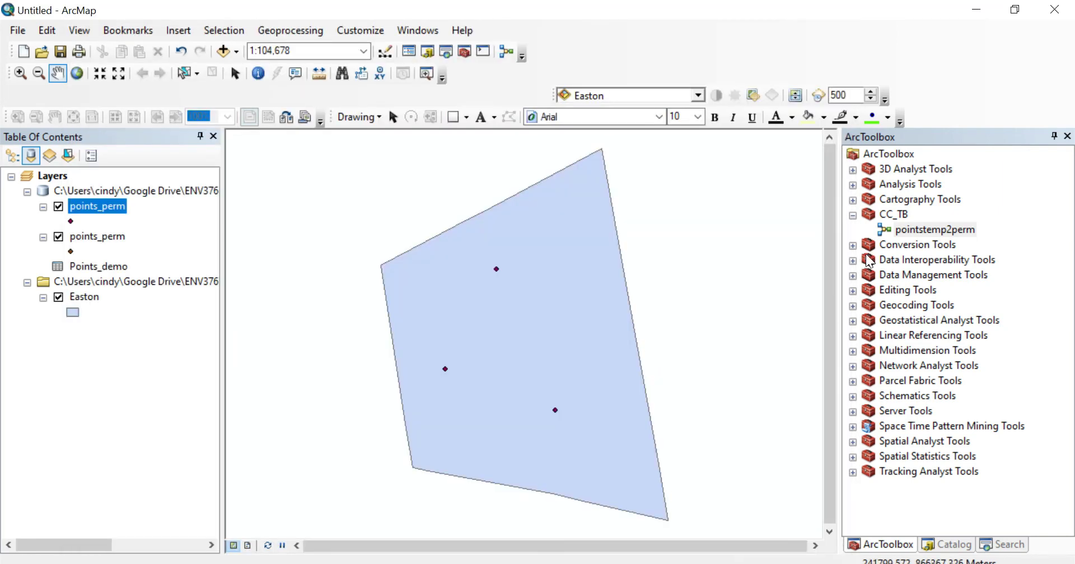
left_click(914, 232)
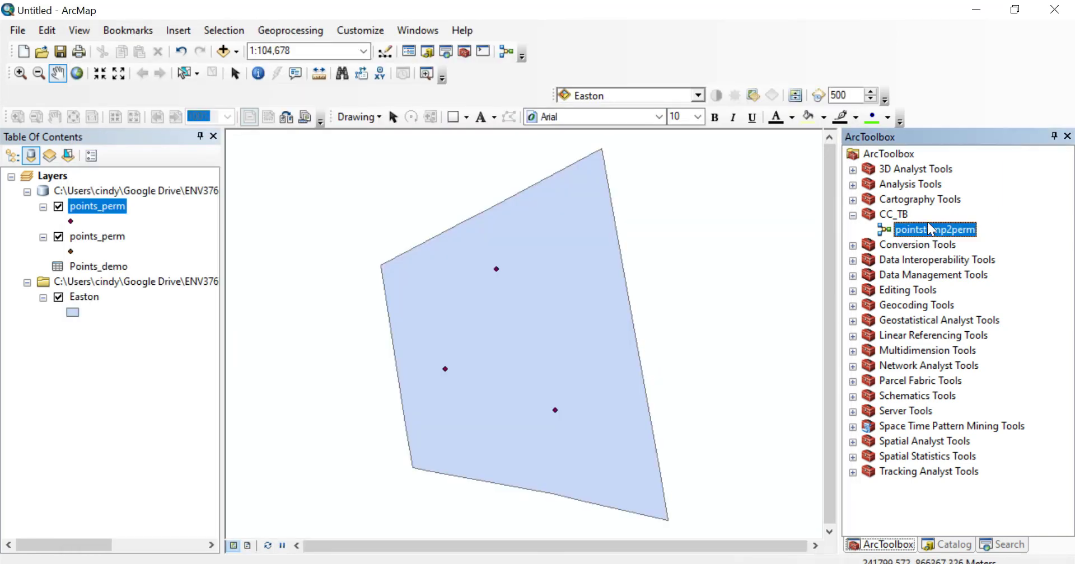
- Reopen pointstemp2perm from ArcToolbox in ModelBuilder for editing
right_click(930, 231)
left_click(942, 273)
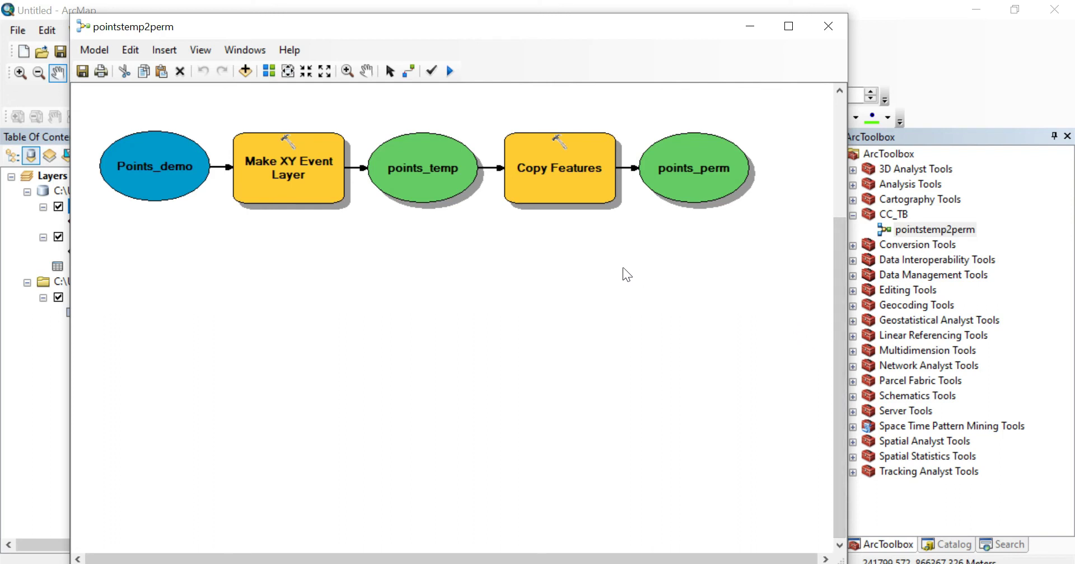
left_click(92, 56)
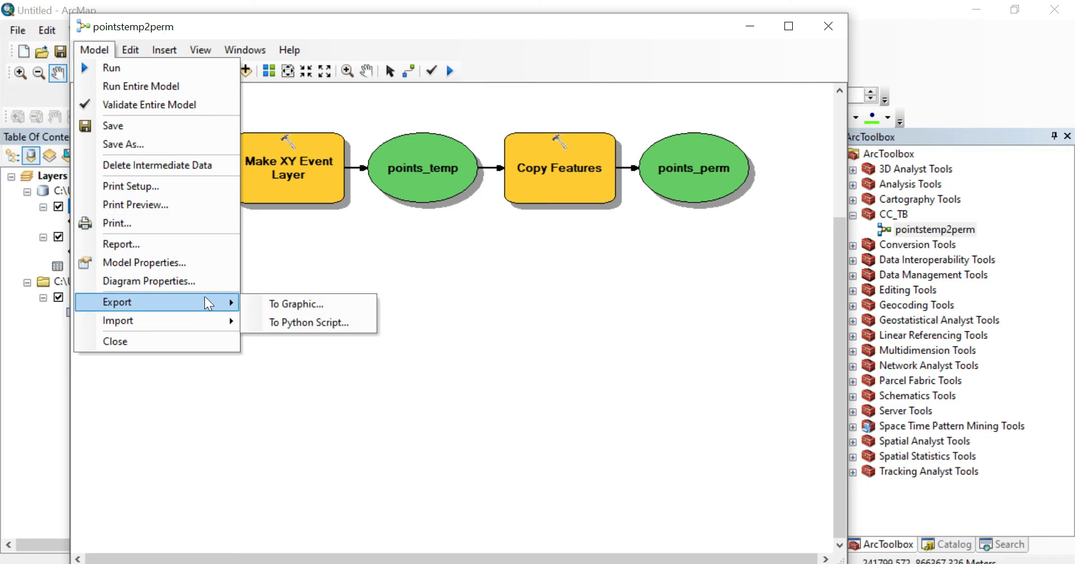
- Export the pointstemp2perm diagram as PNG file graphic.png into the Week5 folder
left_click(279, 307)
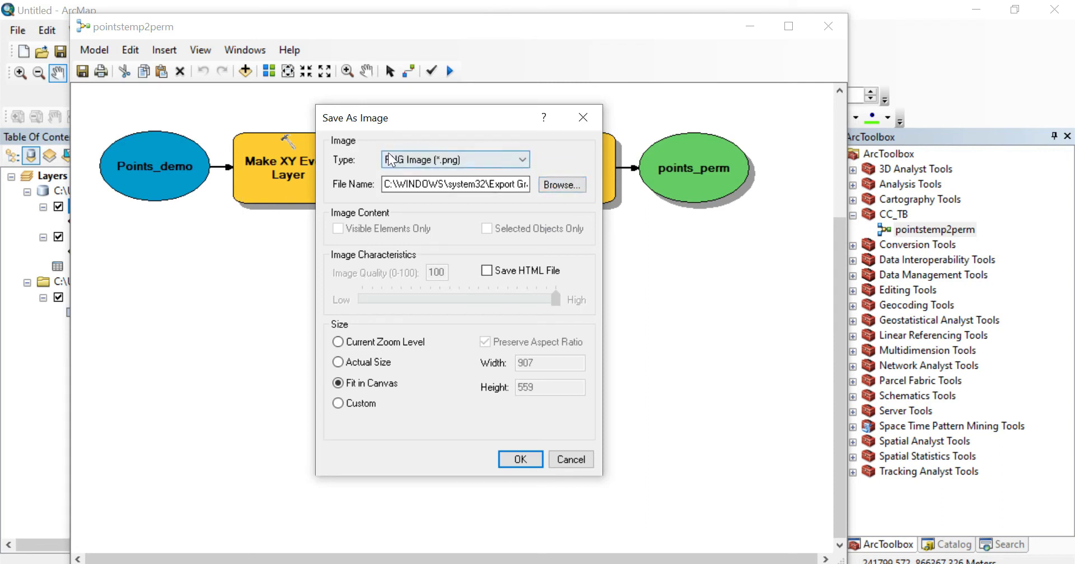
left_click(422, 159)
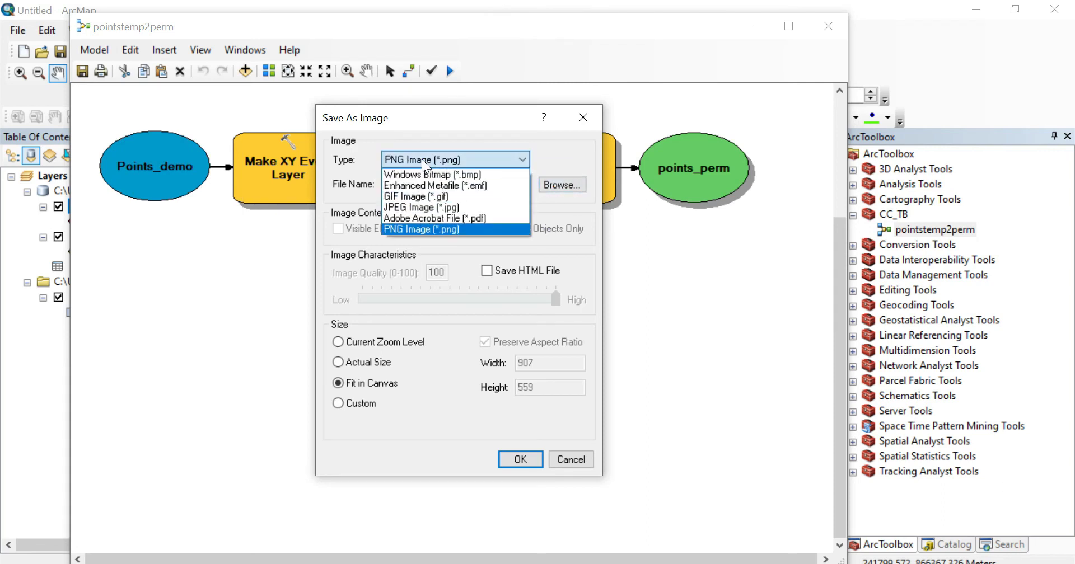
left_click(453, 229)
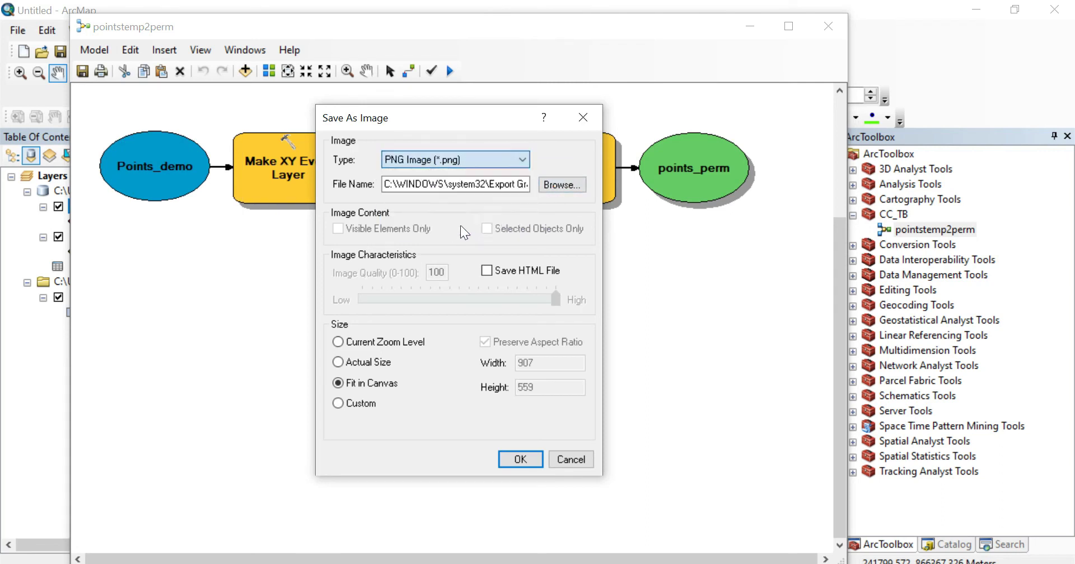
left_click(554, 187)
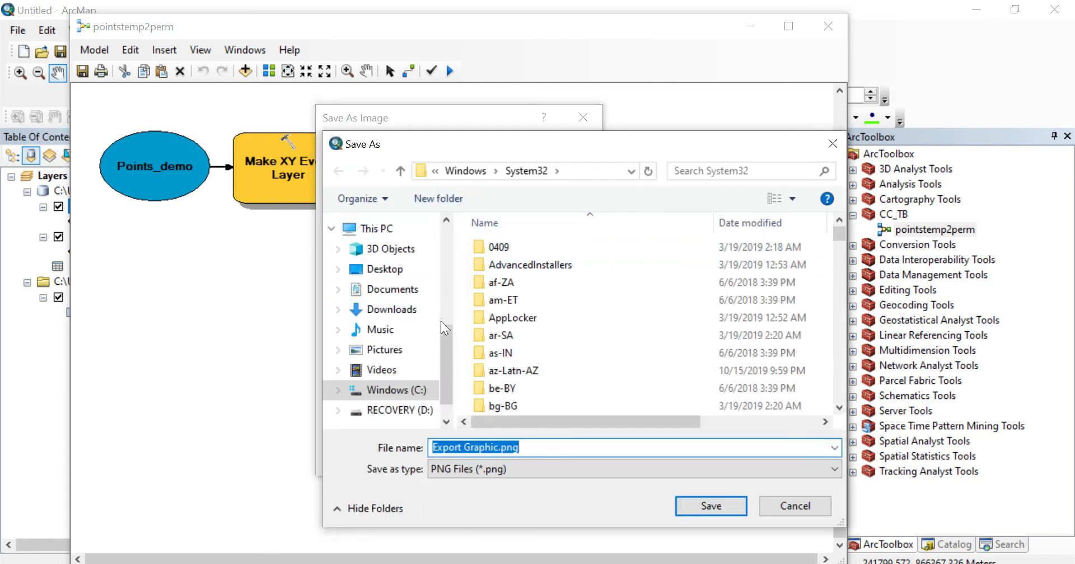
scroll(386, 302, "up", 2)
left_click(381, 303)
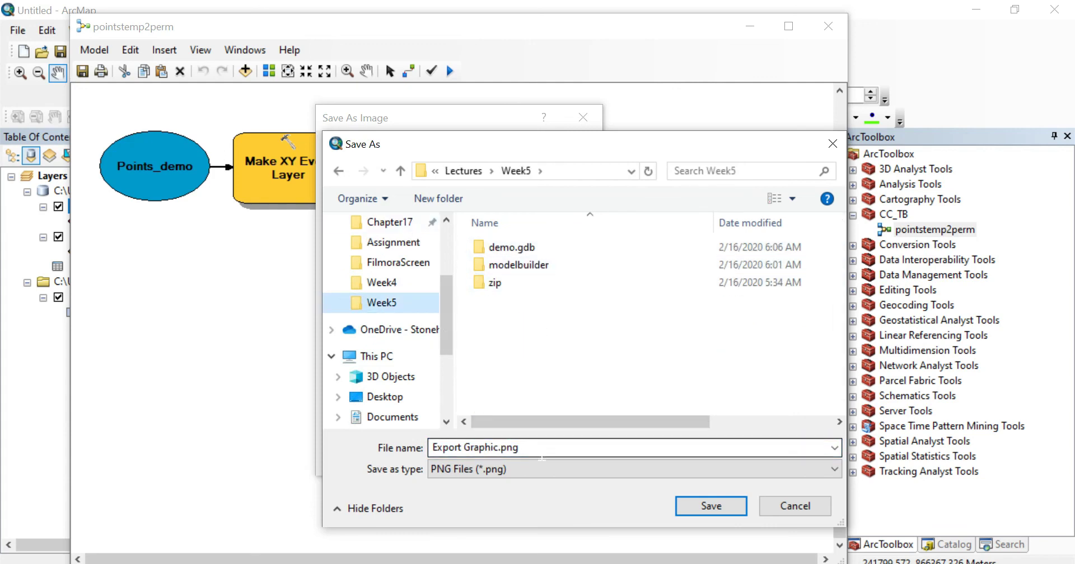
left_click(547, 450)
type("gra")
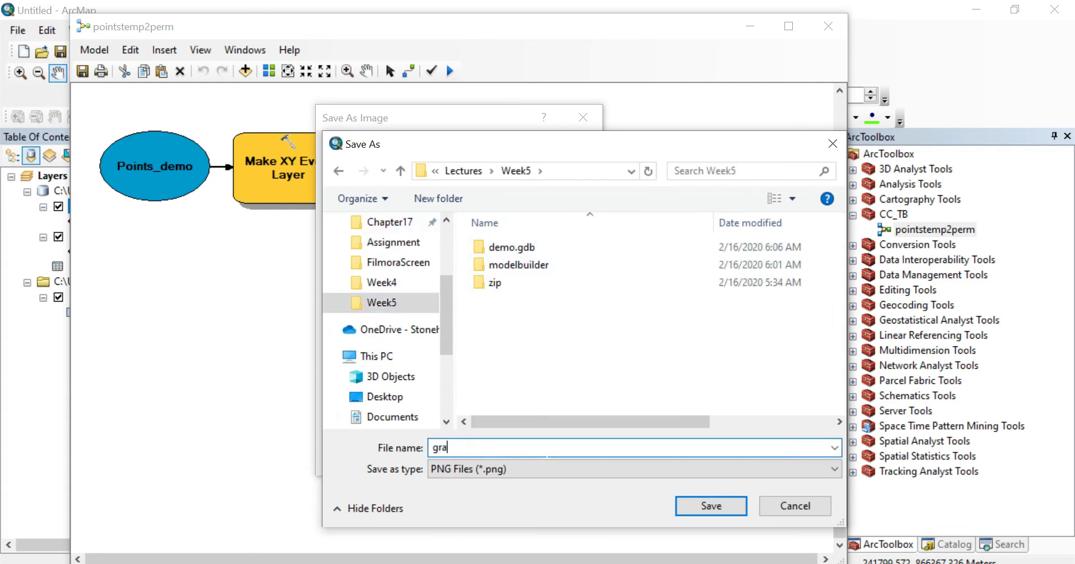
type("phiv")
key("BackSpace")
type("c")
key("Return")
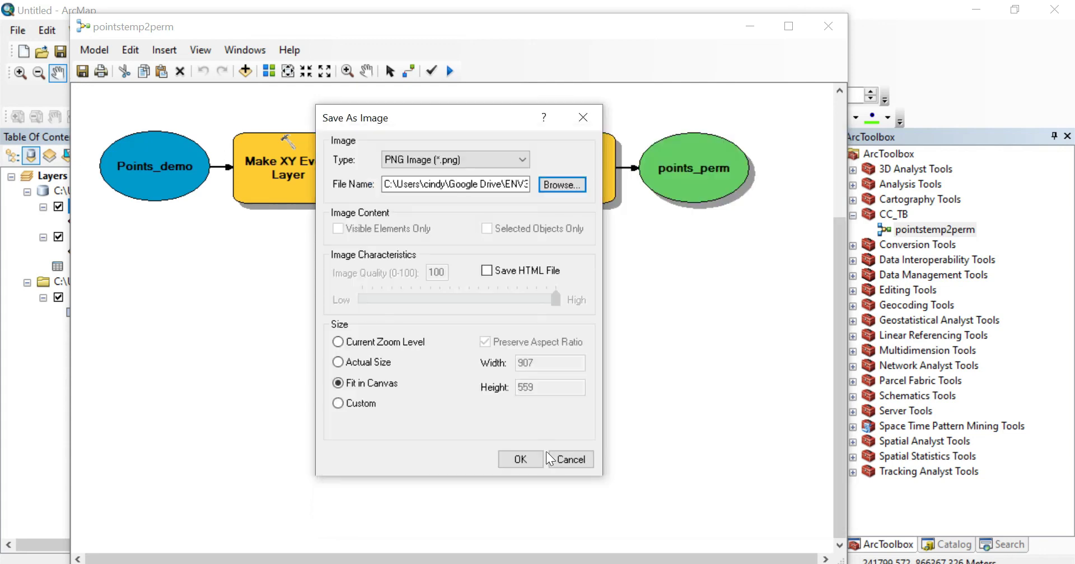
key("Return")
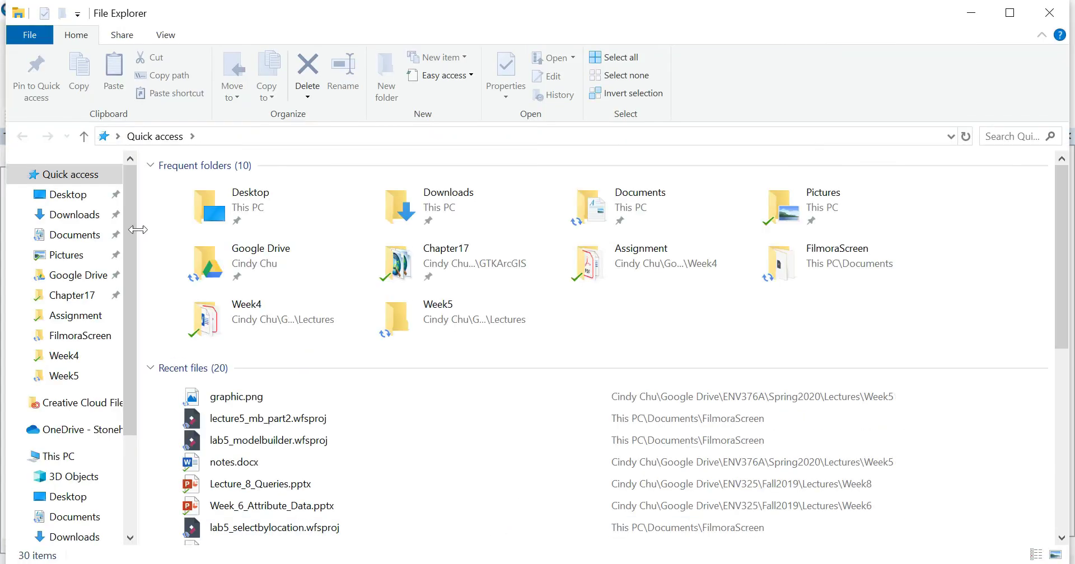
- Open graphic.png from the Week5 folder in Photos
left_click(92, 376)
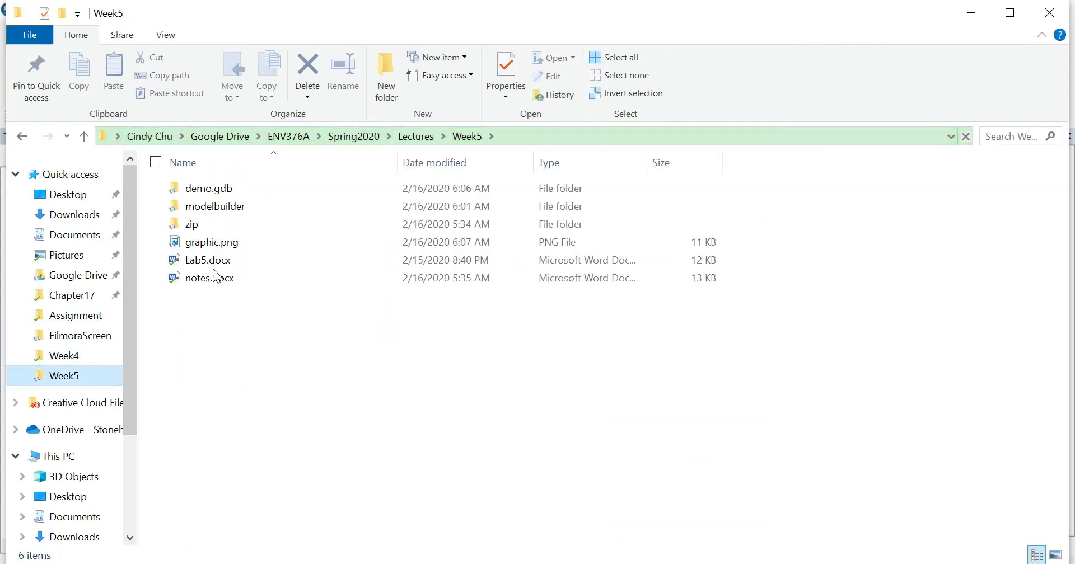
left_click(207, 246)
double_click(207, 244)
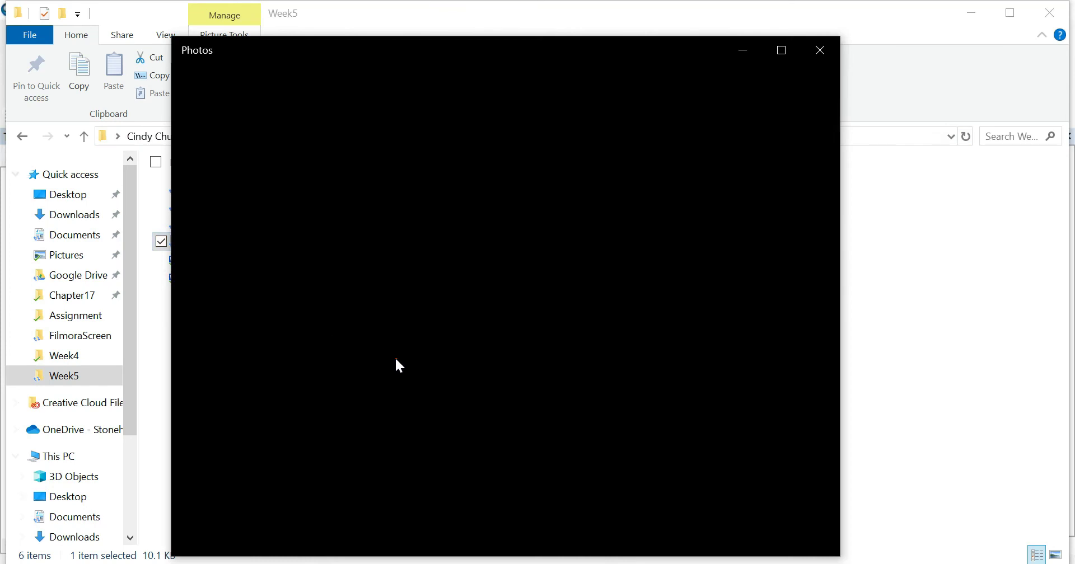